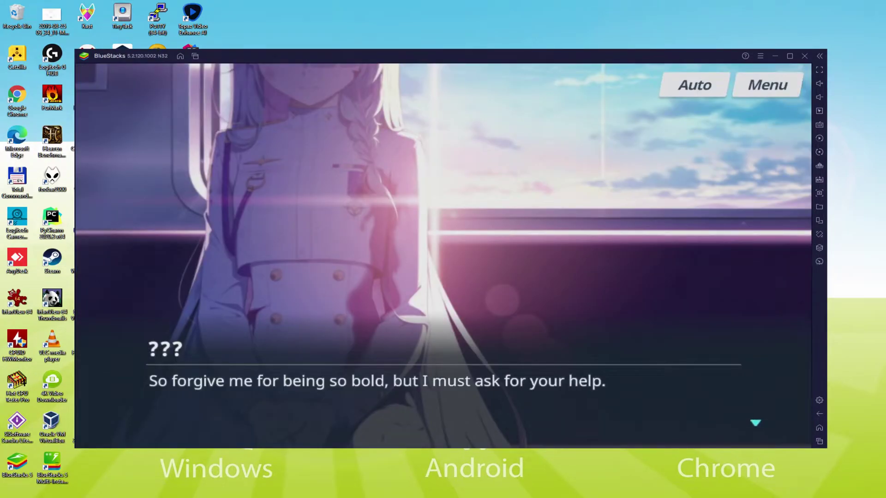
- Skip through the opening Blue Archive dialogue lines until the illustrated scene of the girls appears
click(521, 360)
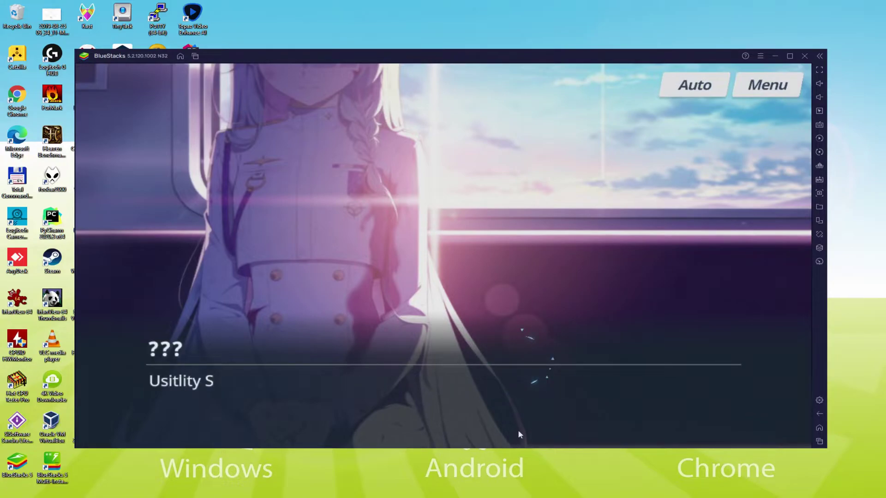
click(518, 397)
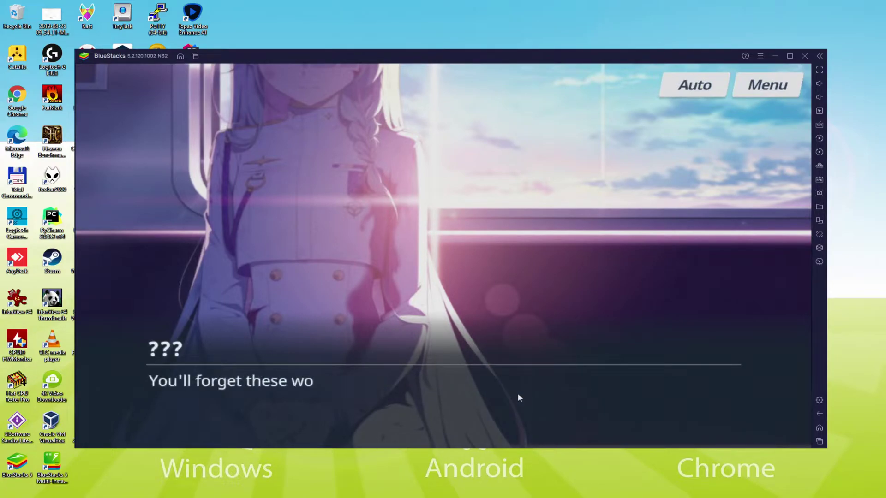
click(519, 398)
click(518, 394)
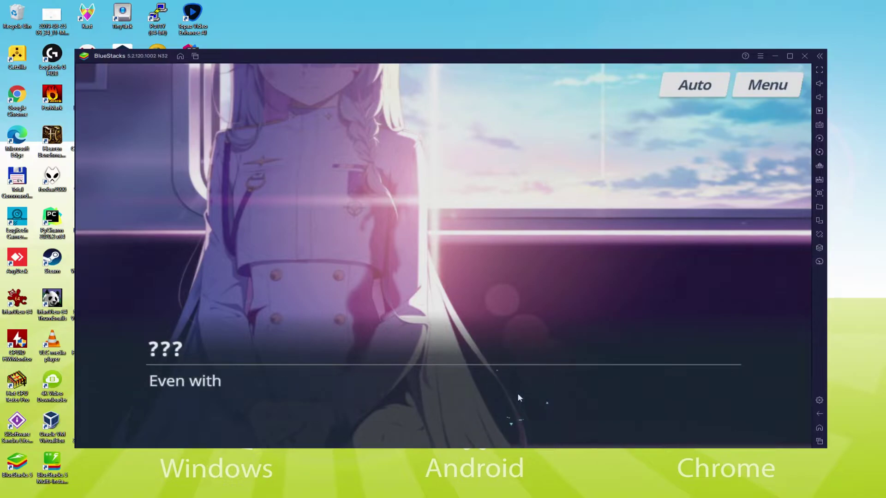
click(518, 395)
click(518, 395)
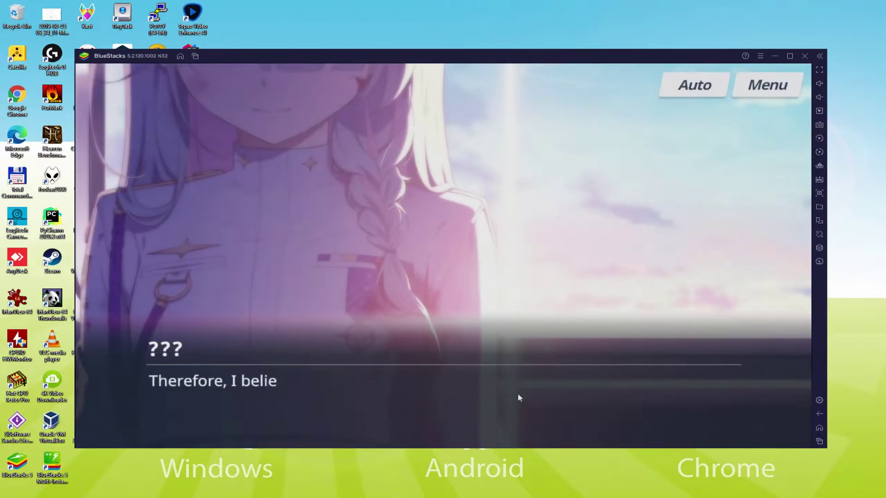
click(518, 394)
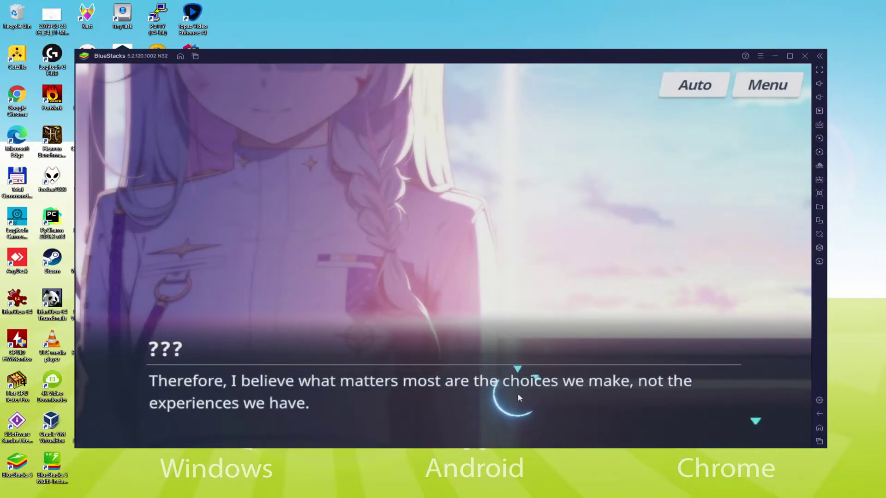
click(518, 394)
click(518, 394)
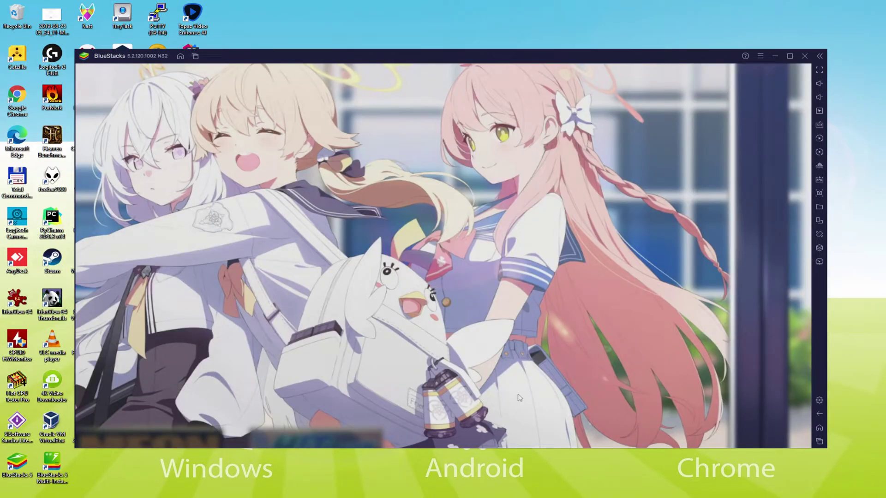
click(519, 398)
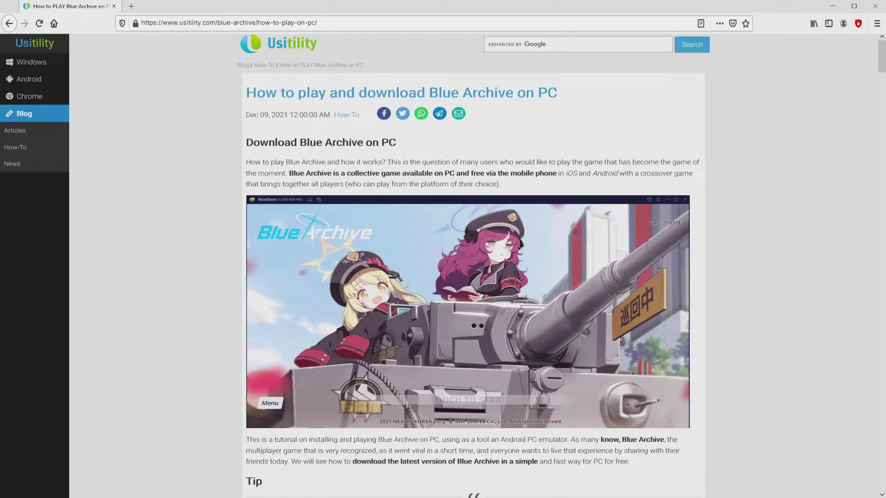
- Scroll the Usitility guide down to the Tip and the Download Game on PC button
scroll(468, 266, down, 4)
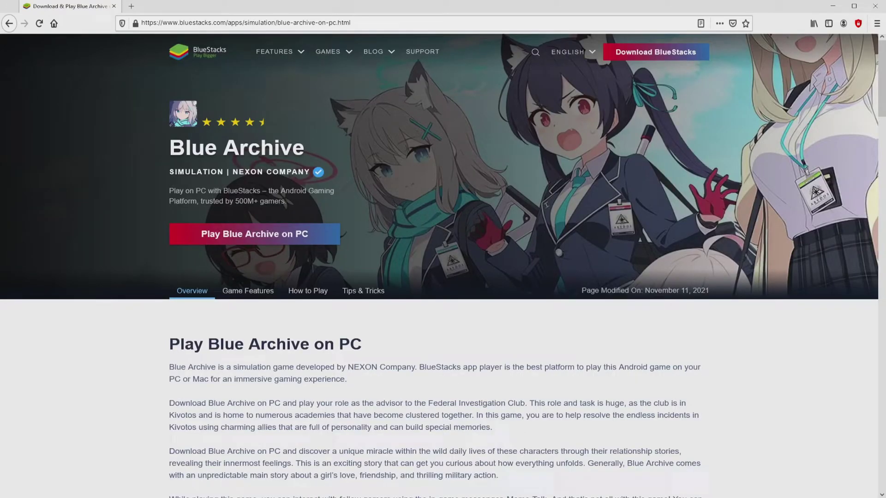
- Download BlueStacksInstaller.exe with the red 'Play Blue Archive on PC' button on bluestacks.com
scroll(439, 277, down, 15)
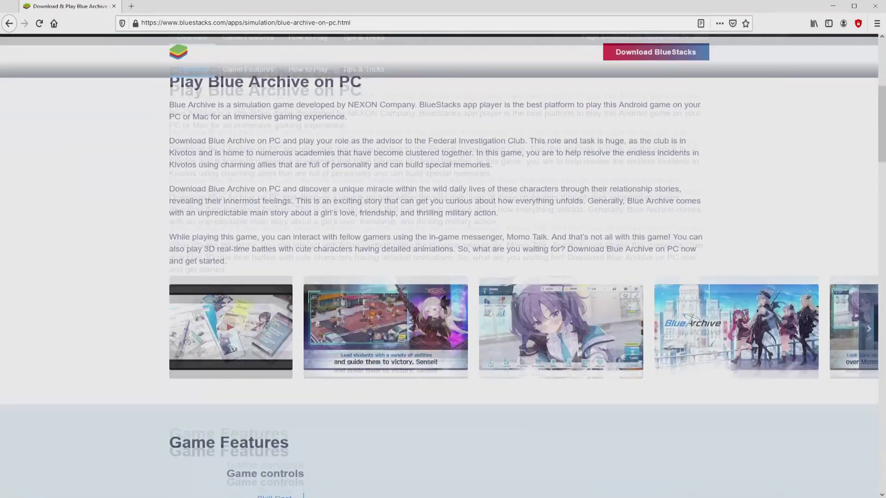
scroll(439, 277, up, 3)
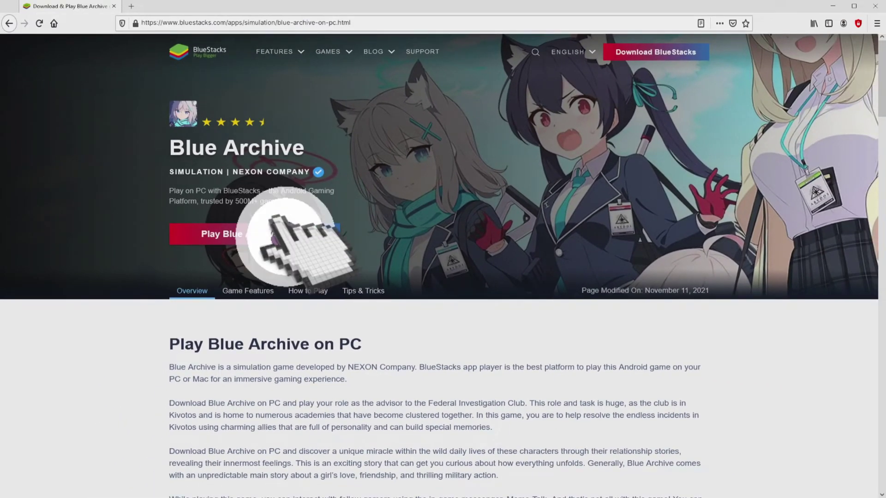
click(240, 234)
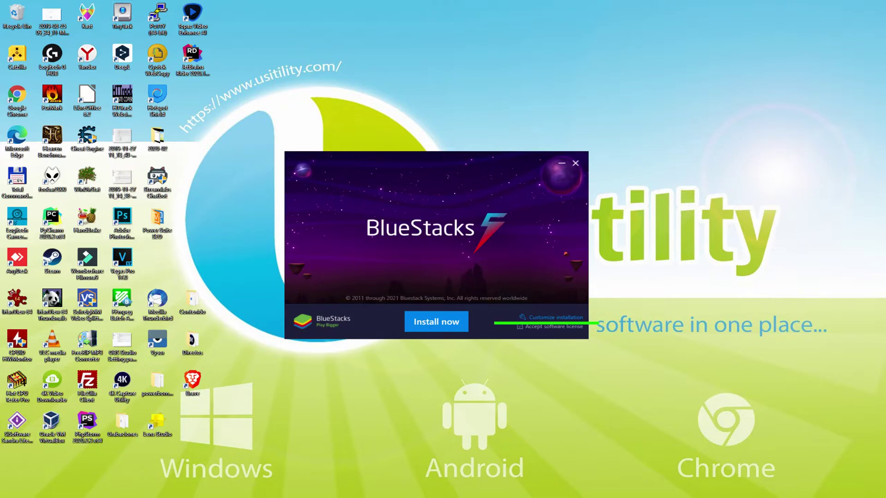
- Review the custom installation data path, then install BlueStacks with 'Install now'
click(540, 317)
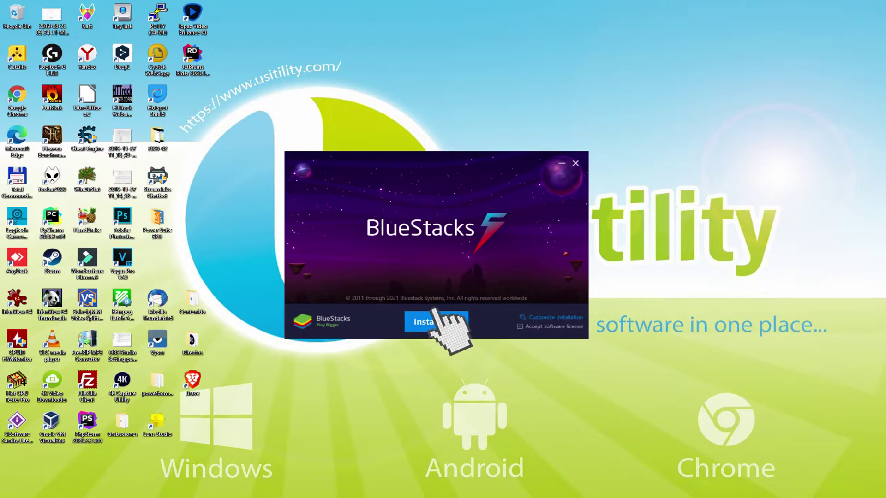
click(436, 319)
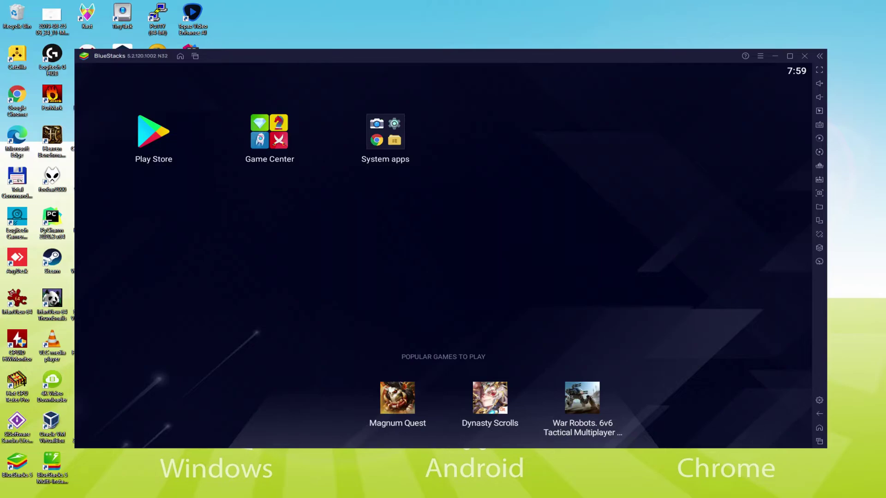
- Launch the Play Store app from the BlueStacks home screen to start Google sign-in
click(152, 134)
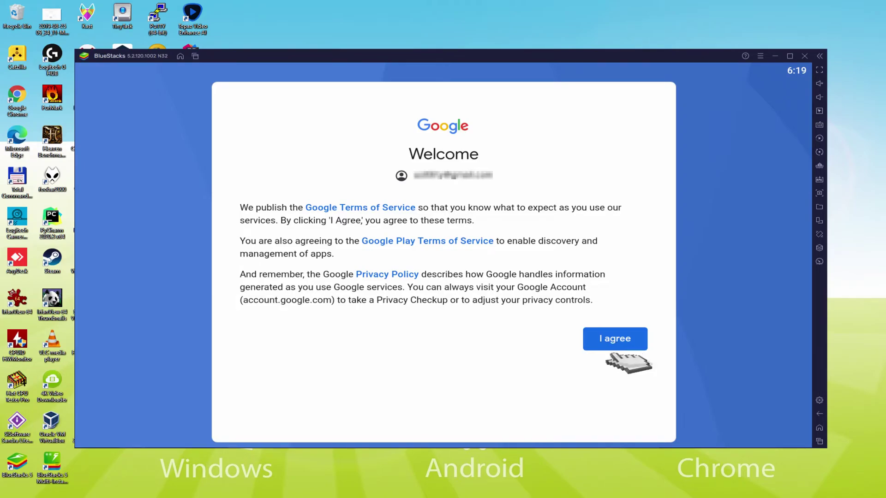
- Agree to Google's terms, switch off 'Back up to Google Drive', and accept the services settings
click(616, 339)
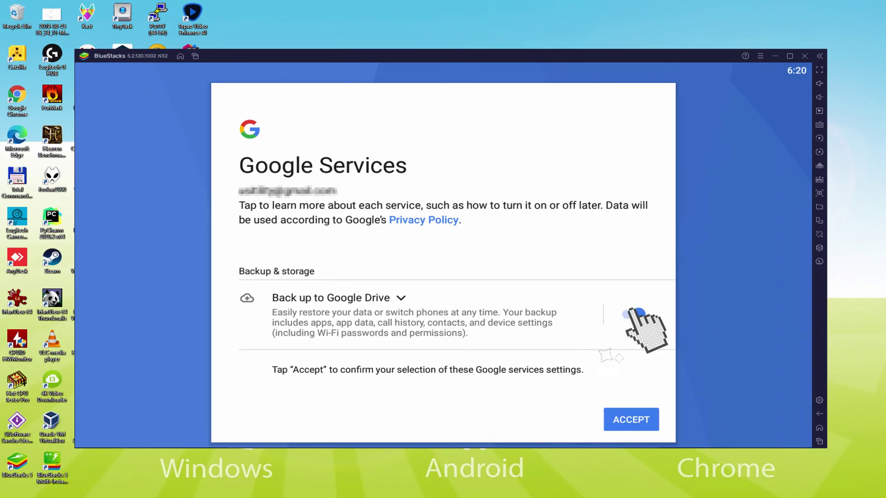
click(633, 314)
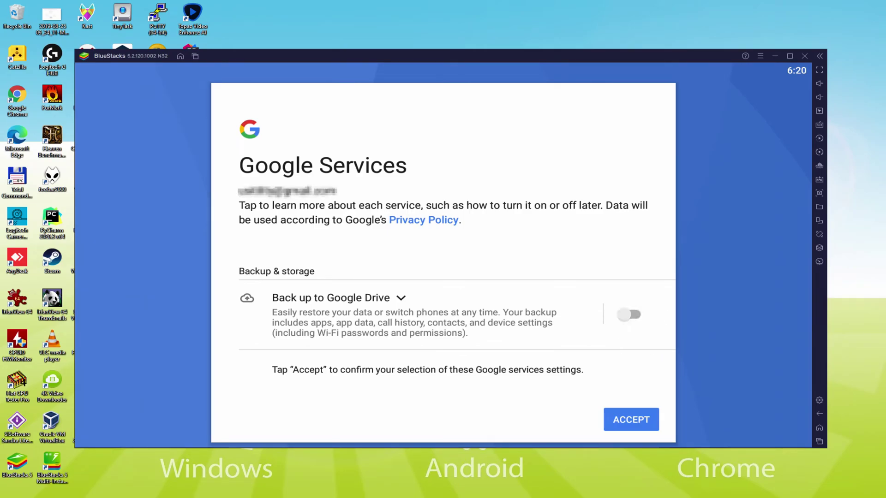
click(631, 420)
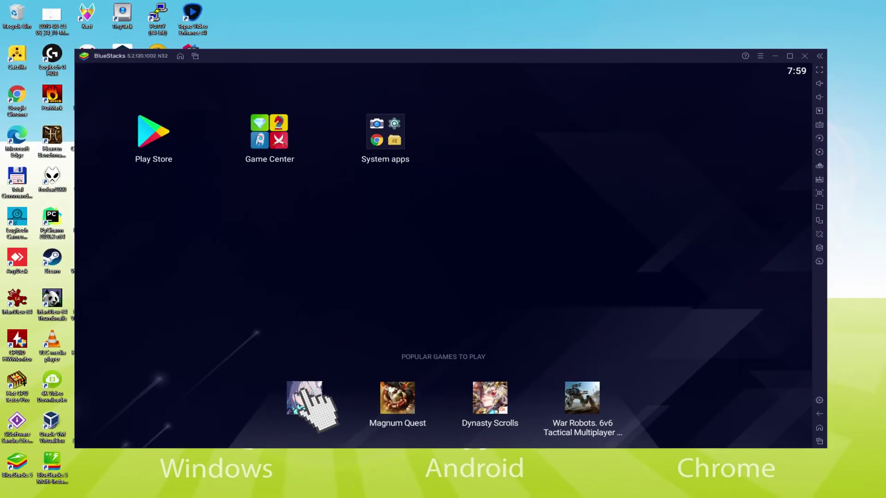
- Install Blue Archive from its Popular Games Play Store page, then return to the BlueStacks home screen
click(305, 404)
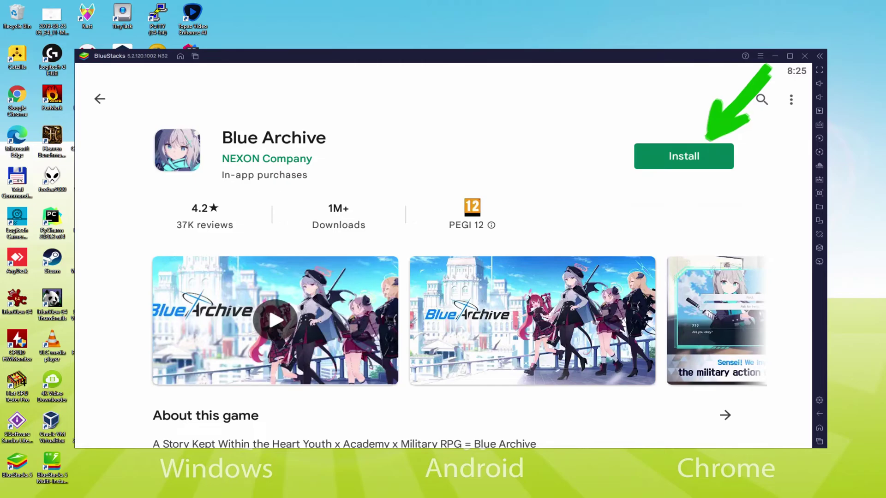
click(706, 155)
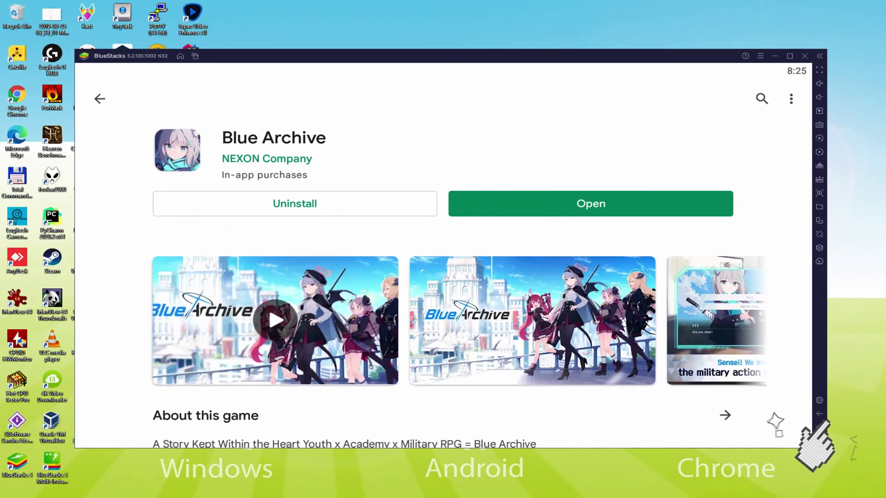
click(820, 427)
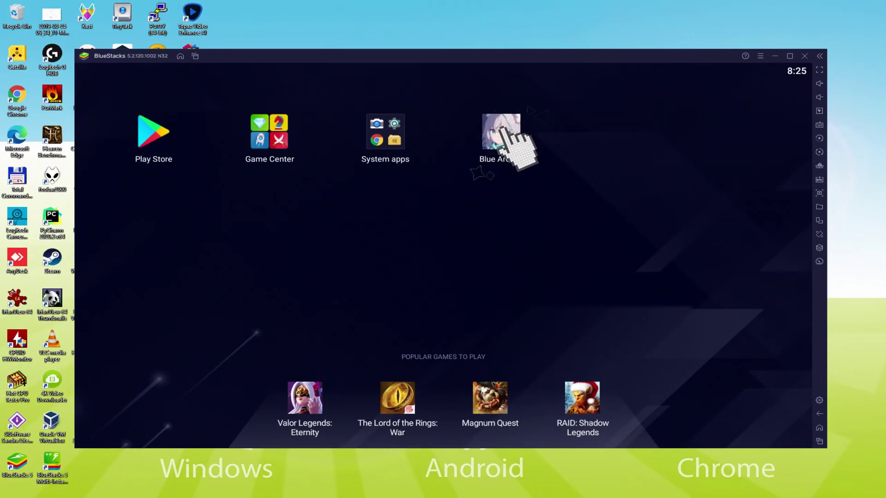
- Launch Blue Archive and advance the opening dialogue through Rin's introduction
click(501, 134)
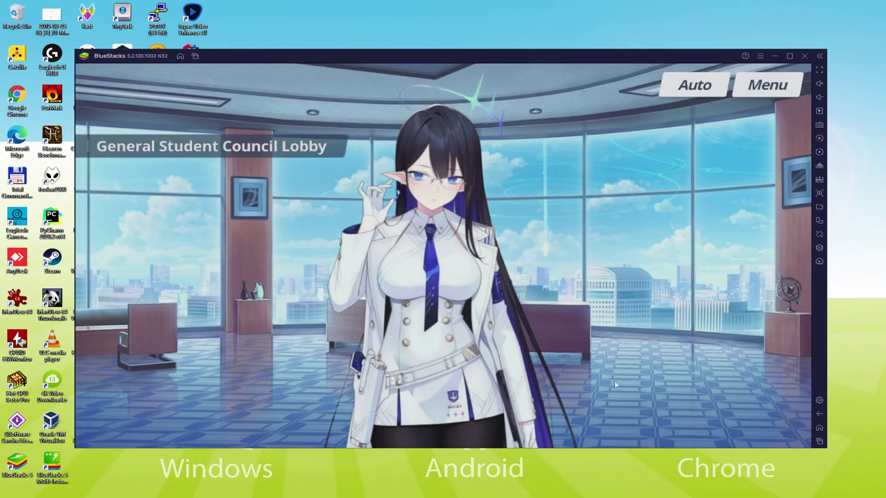
click(618, 386)
click(619, 387)
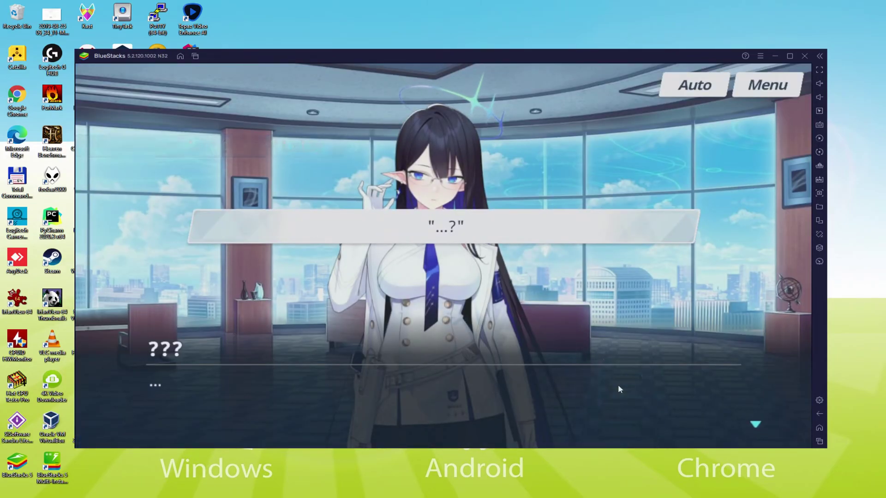
click(618, 385)
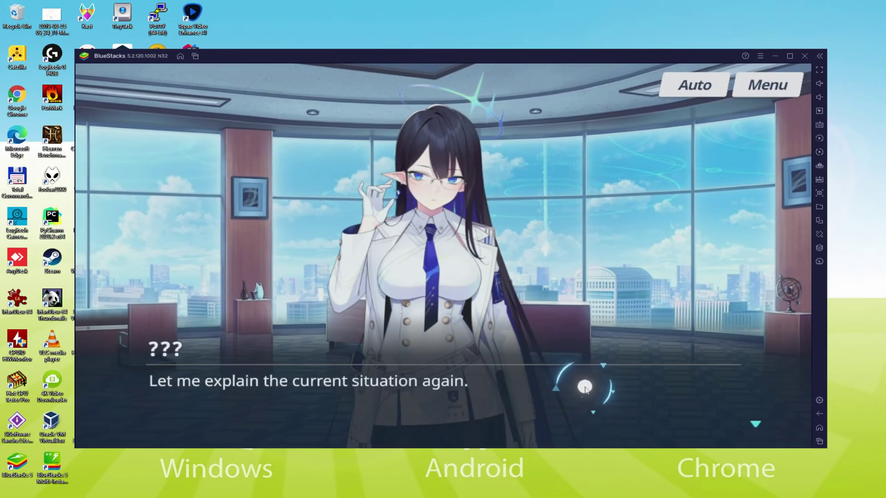
click(585, 388)
click(585, 387)
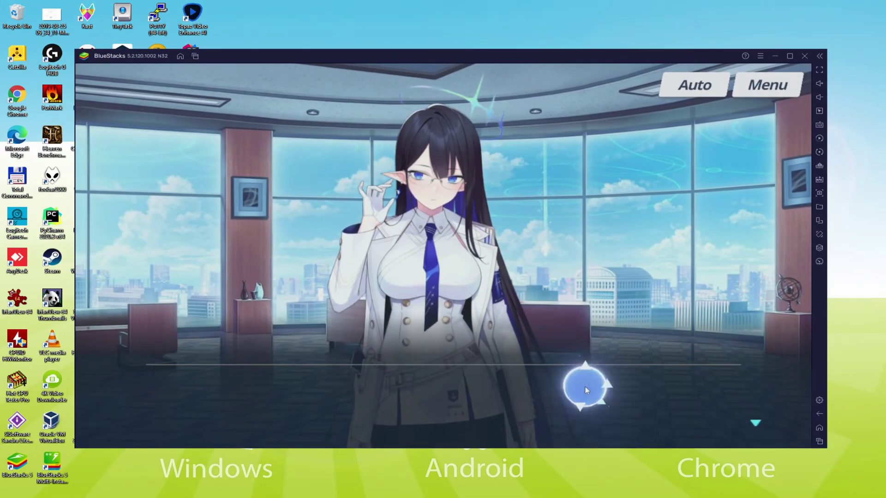
click(585, 387)
click(585, 388)
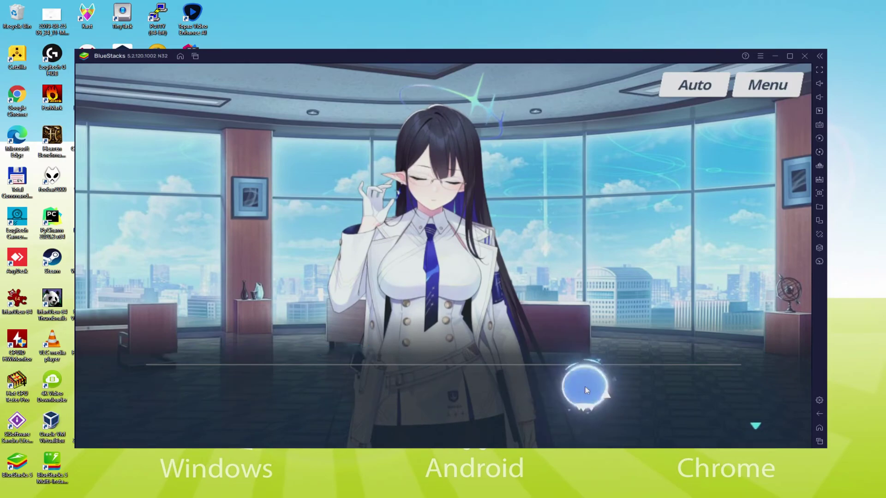
click(585, 388)
click(585, 386)
click(585, 386)
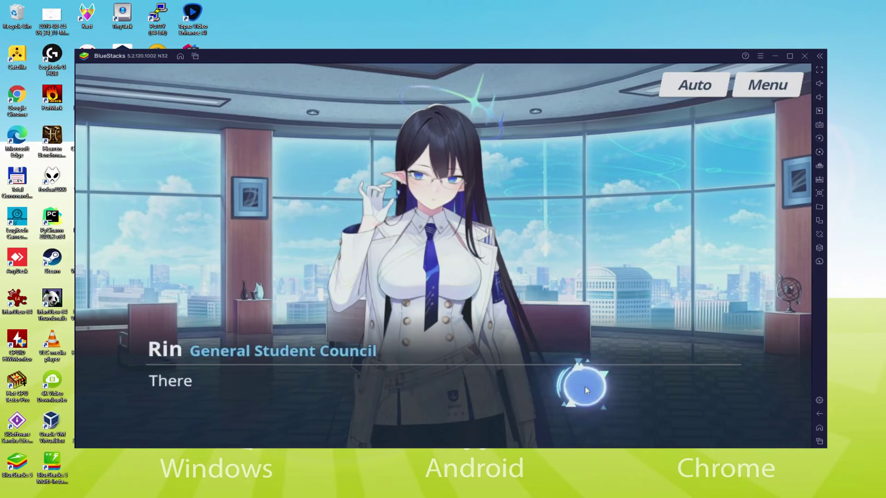
click(585, 386)
click(585, 386)
click(585, 387)
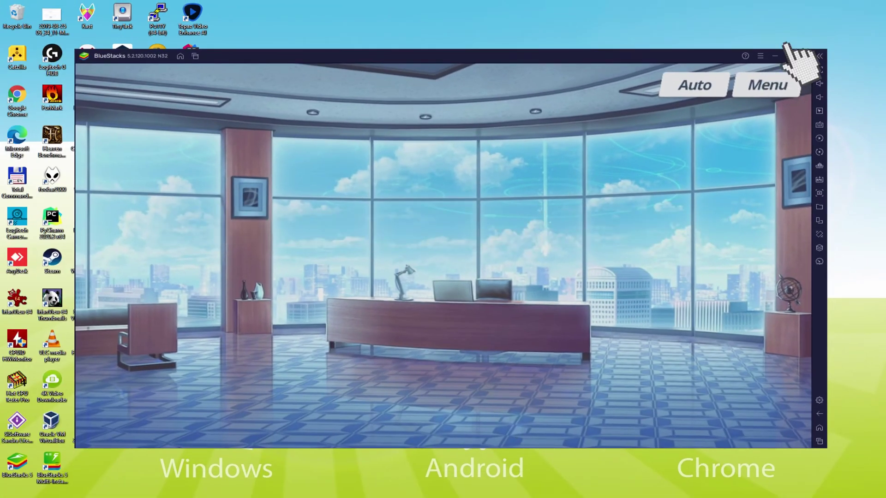
- Maximize the BlueStacks window and keep advancing the story into the Reception Room scene
click(783, 60)
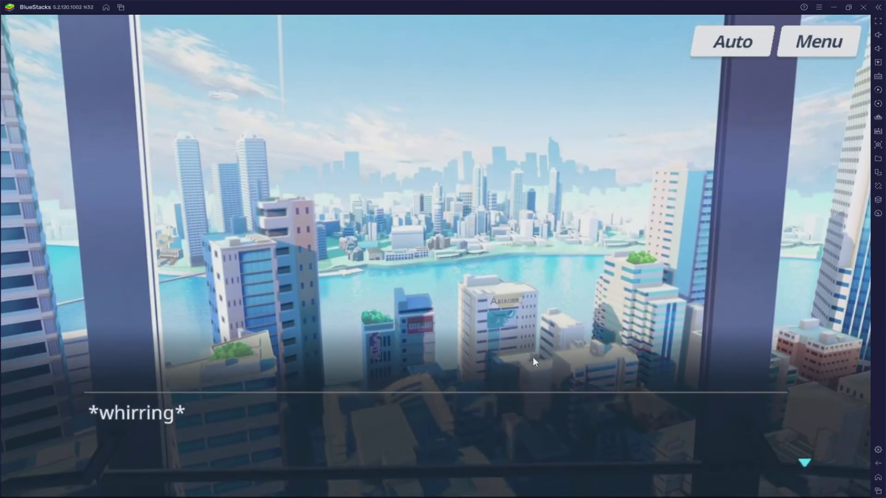
click(475, 427)
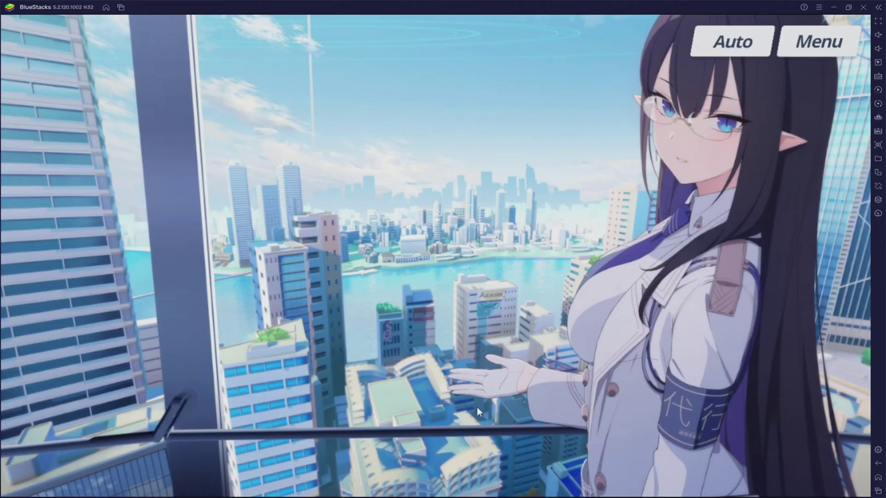
click(474, 385)
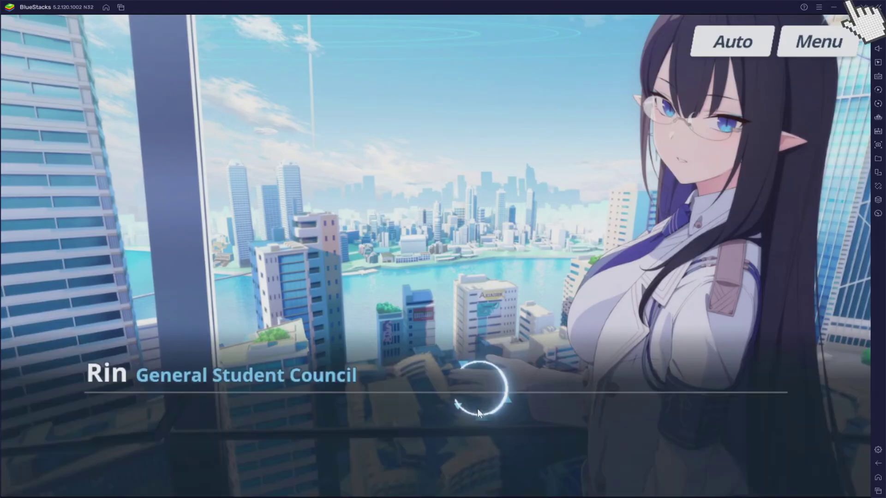
click(477, 397)
click(477, 389)
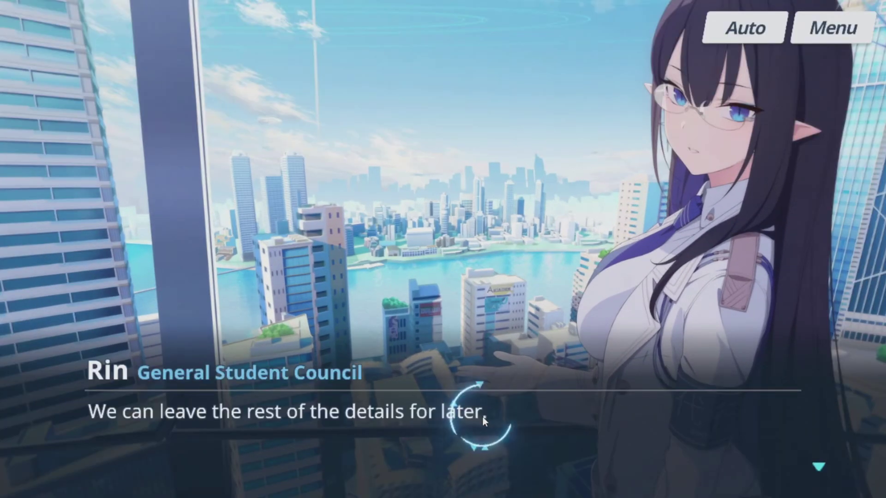
click(483, 417)
click(483, 417)
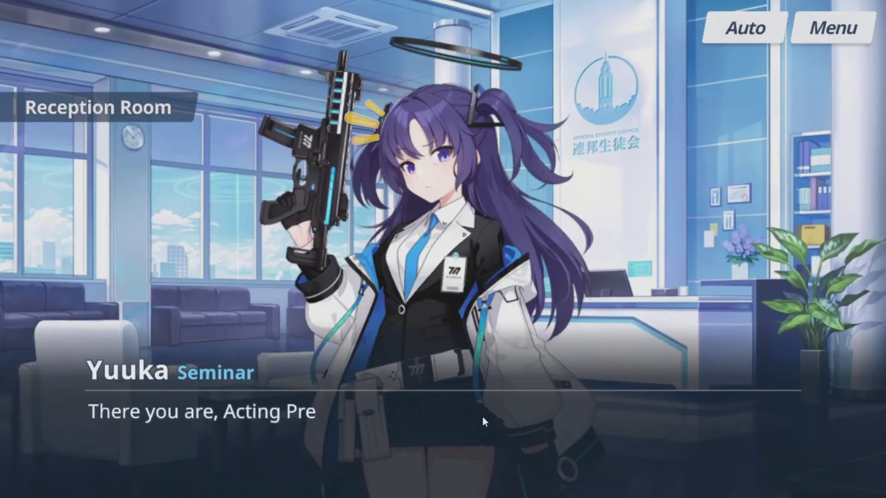
click(483, 416)
click(483, 417)
click(483, 416)
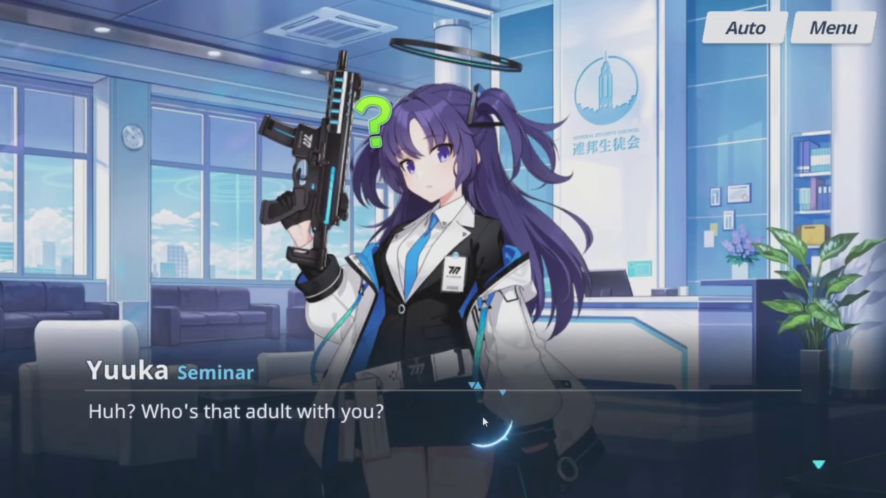
click(483, 416)
click(483, 416)
click(483, 417)
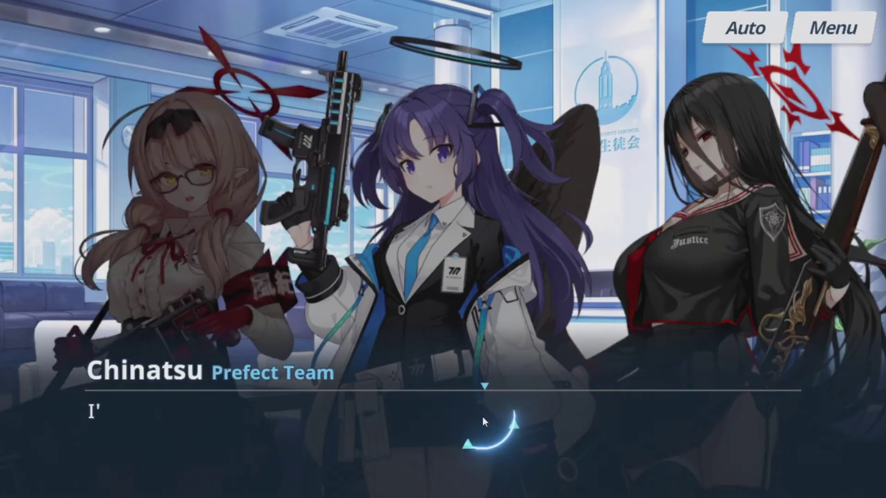
click(478, 389)
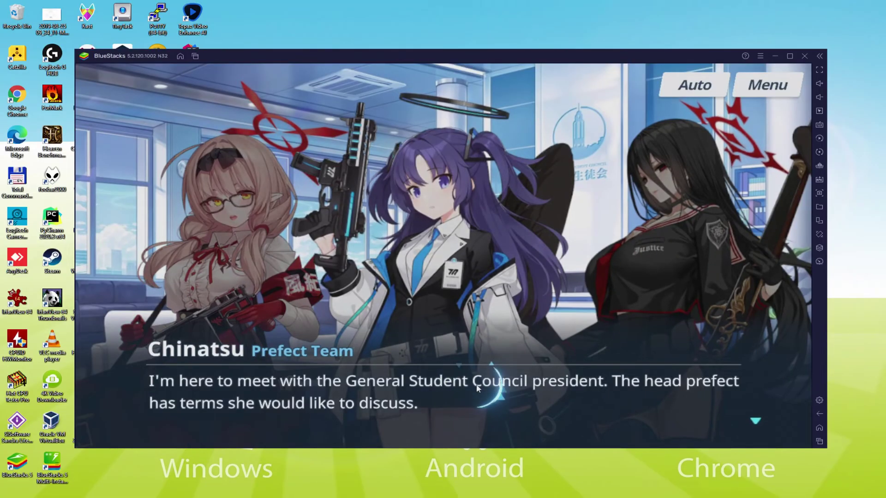
click(477, 389)
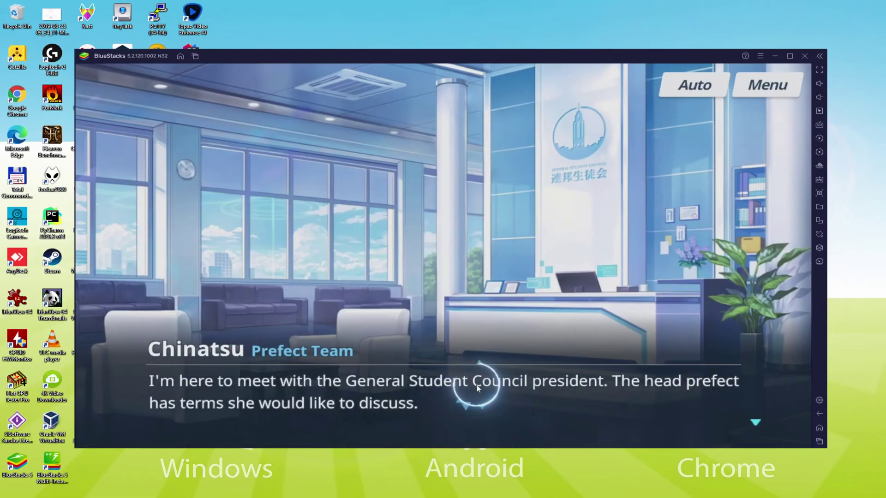
click(477, 389)
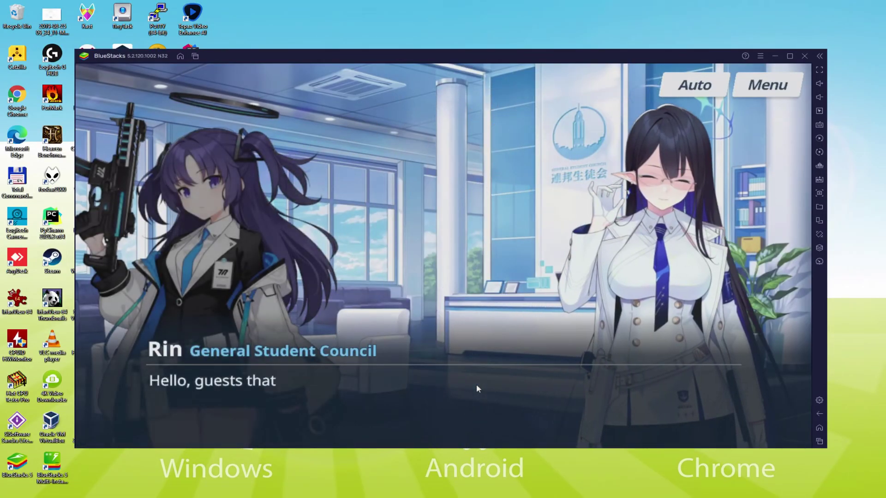
click(476, 387)
click(477, 387)
click(477, 386)
click(477, 387)
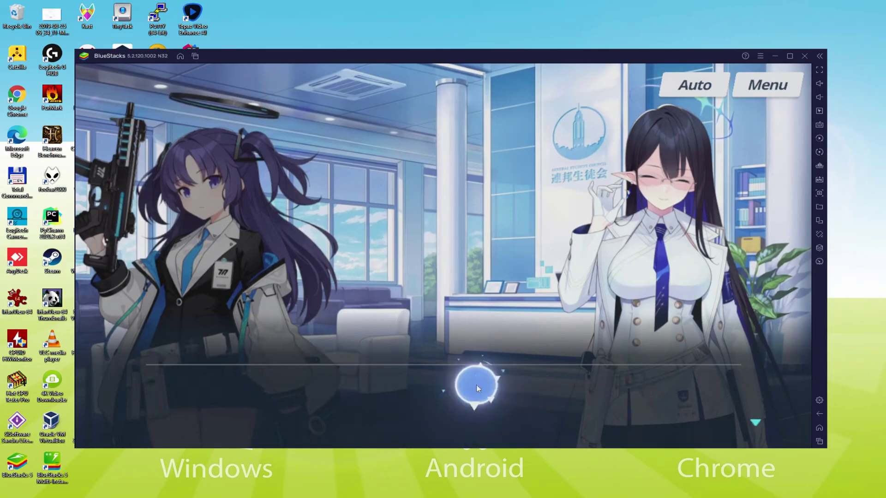
click(477, 387)
click(476, 387)
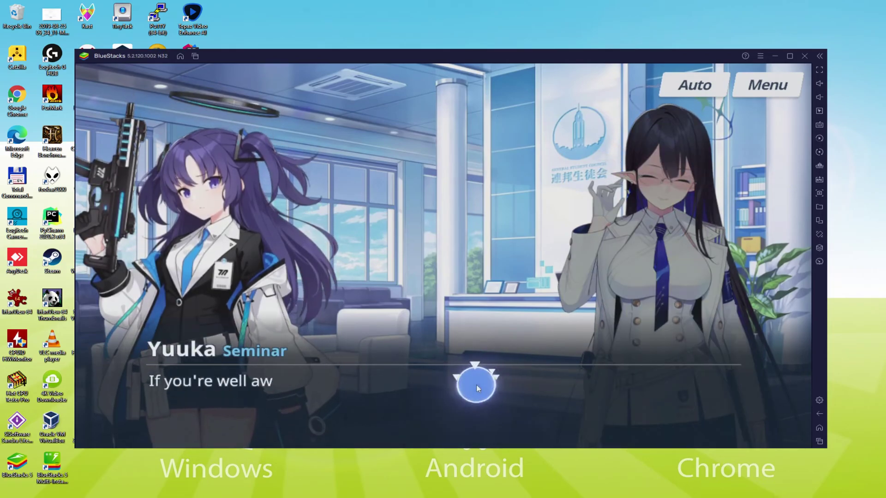
click(477, 387)
click(476, 387)
click(477, 387)
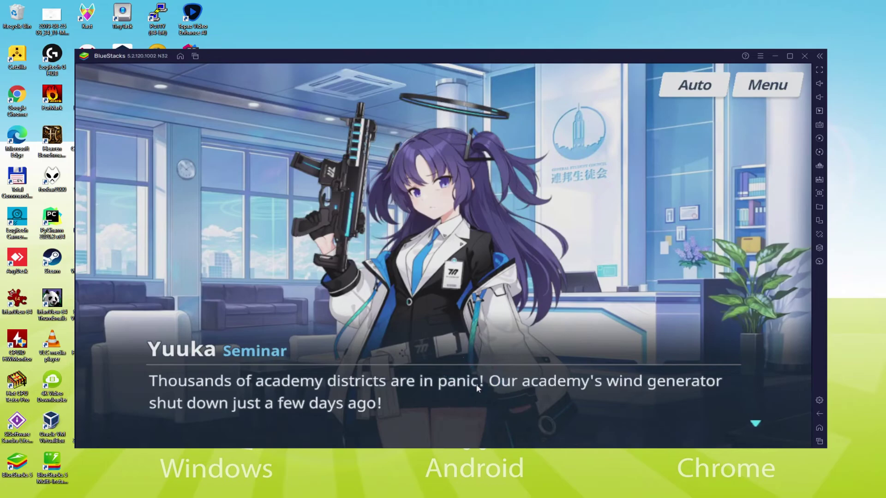
click(476, 385)
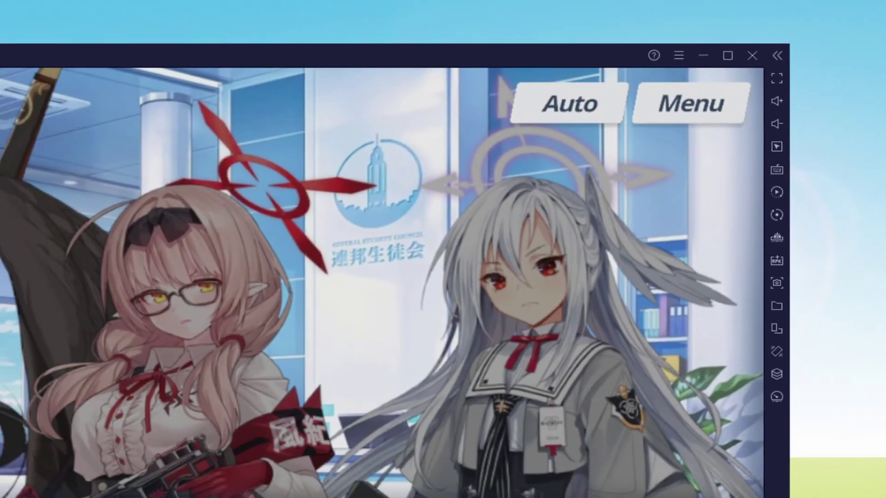
- Finish Hasumi's line and open the controls editor with Ctrl+Shift+A
click(478, 389)
click(476, 387)
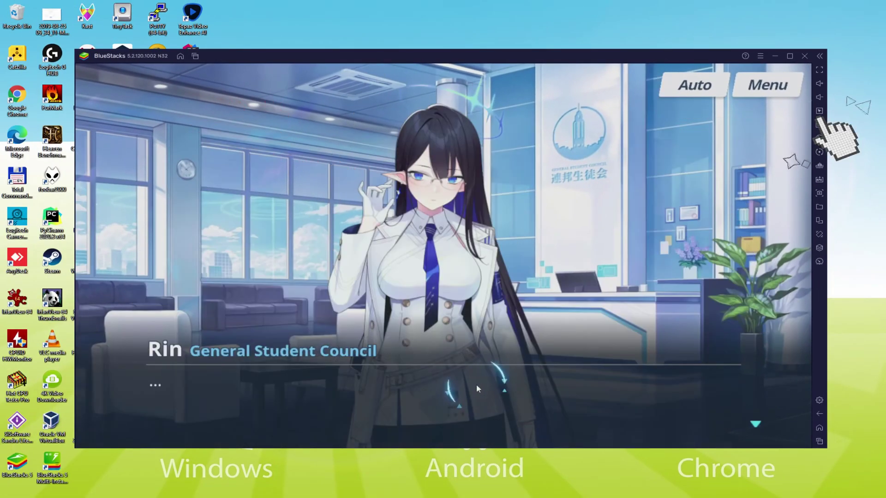
click(422, 395)
key(ctrl+shift+a)
- Advance the dialogue to Rin's line about Sensei, then close the controls editor
click(423, 396)
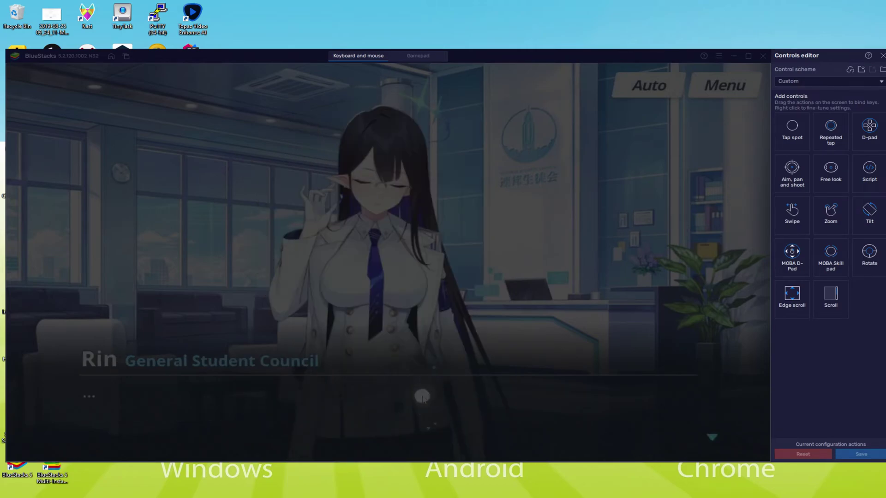
click(422, 397)
click(422, 397)
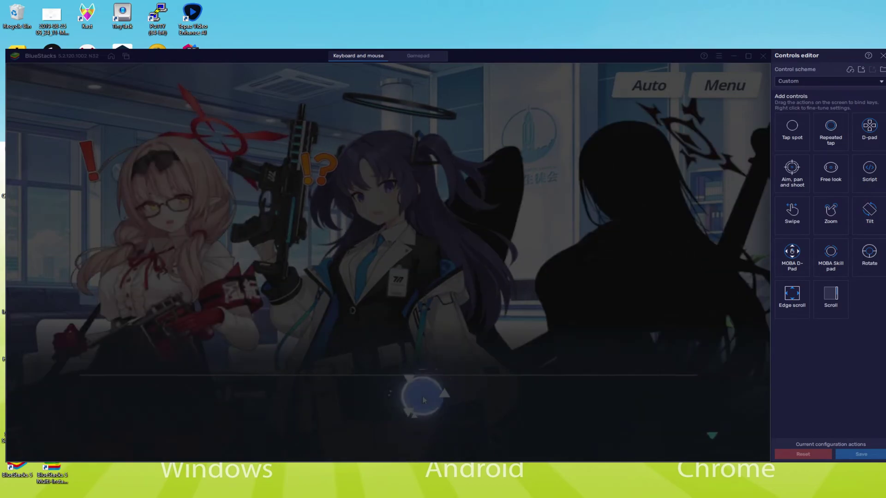
click(423, 397)
click(423, 397)
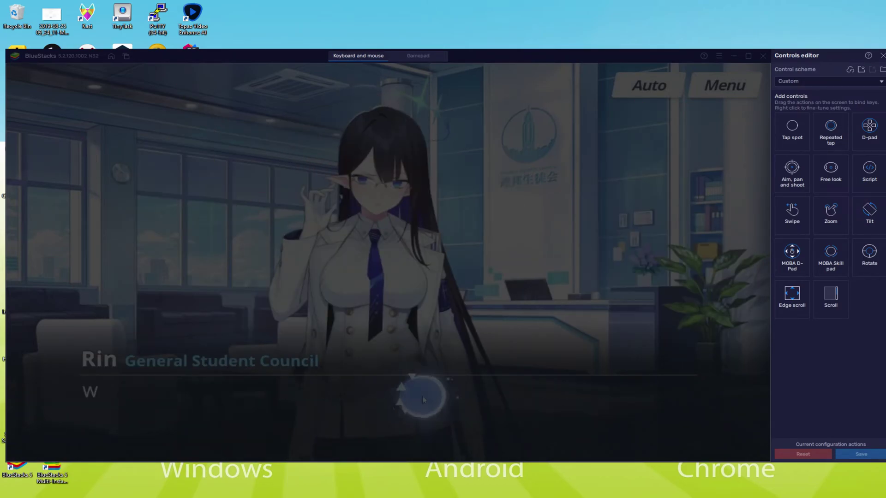
click(422, 397)
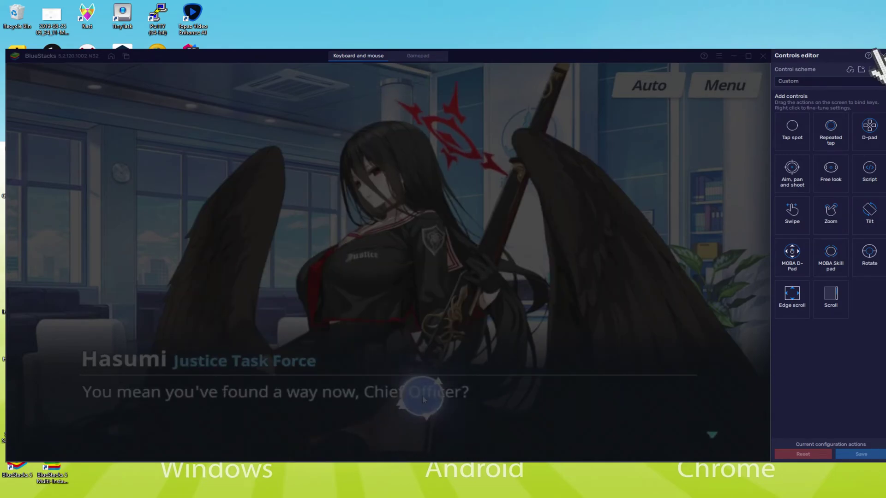
click(423, 400)
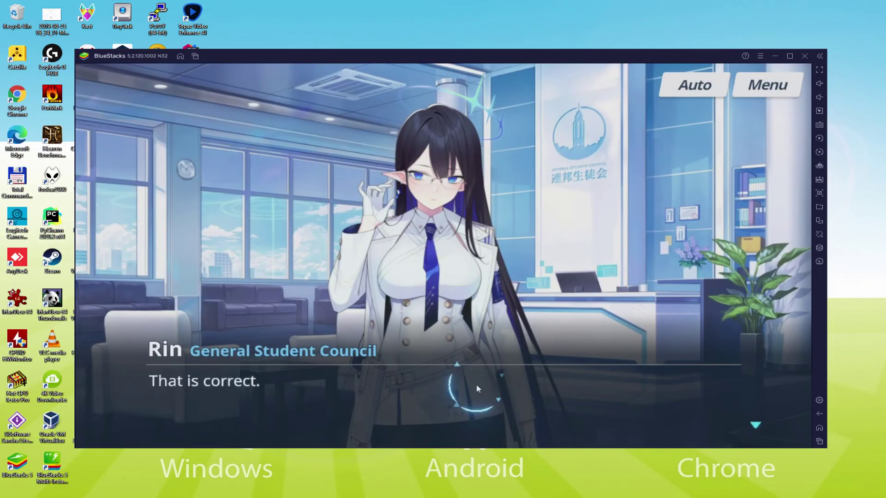
- Advance the story dialogue through Yuuka's and Hasumi's lines
click(477, 389)
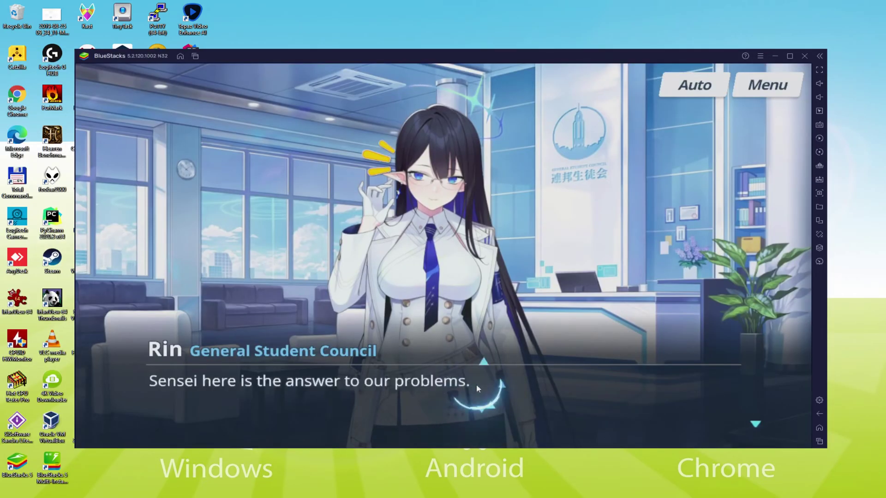
click(477, 389)
click(477, 389)
click(477, 389)
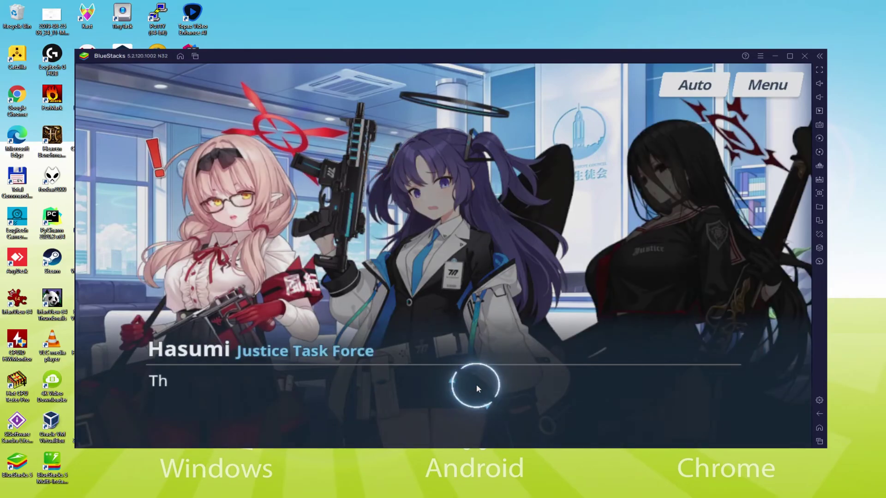
click(476, 389)
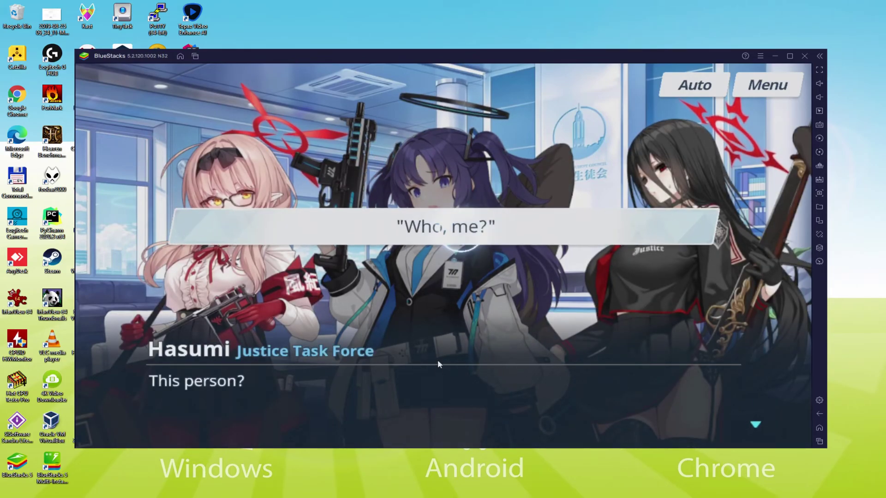
click(437, 379)
click(448, 400)
click(448, 401)
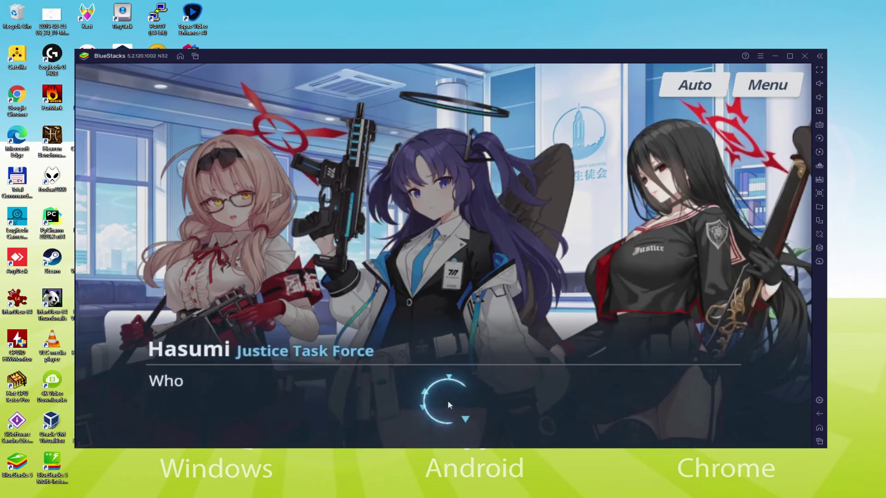
click(448, 401)
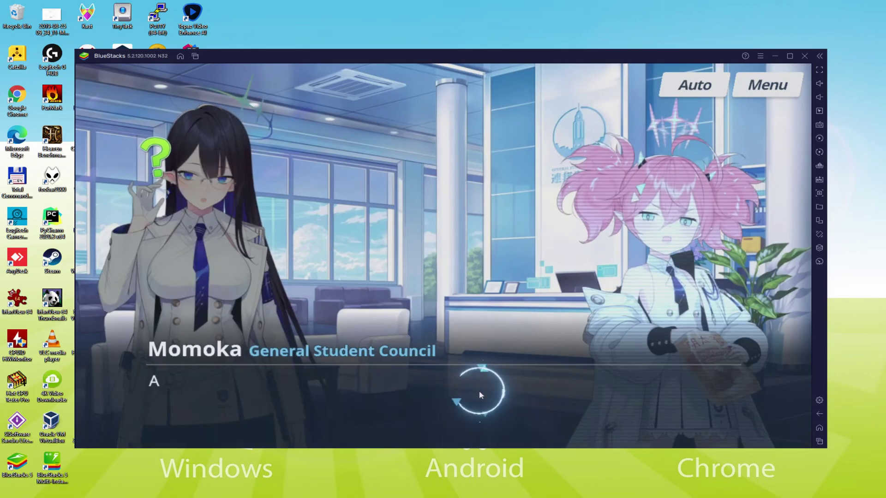
- Continue through Momoka's dialogue and answer Rin with "Deep breaths, Rin. Deep breaths."
click(479, 390)
click(478, 391)
click(478, 391)
click(478, 392)
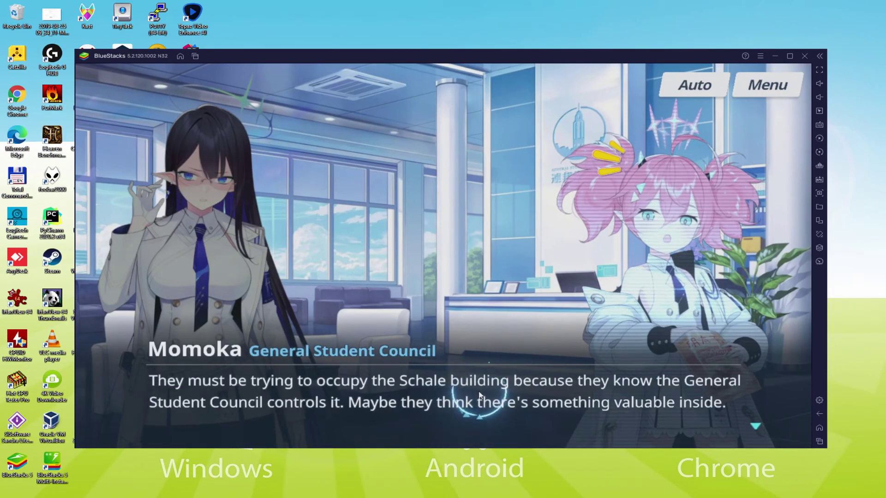
click(478, 392)
click(478, 391)
click(478, 392)
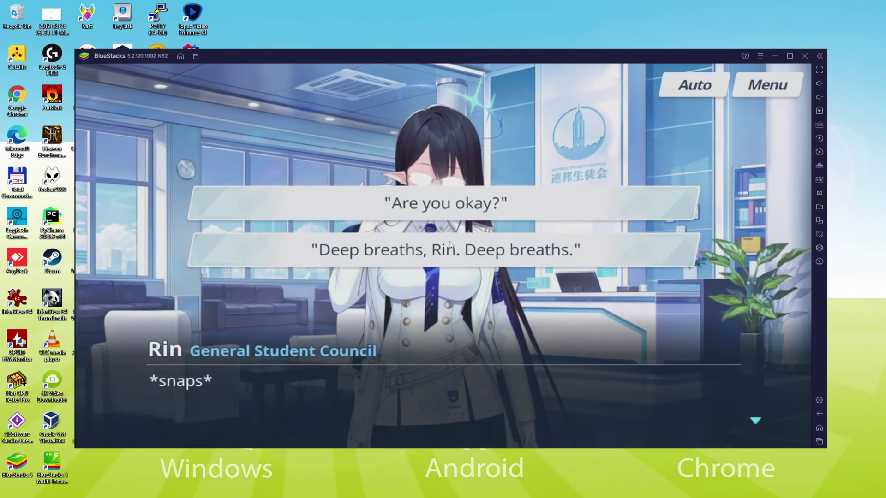
click(454, 254)
- Advance the Hasumi, Yuuka and Rin exchange to Rin's line ending "Kivotos. Let's go."
click(495, 394)
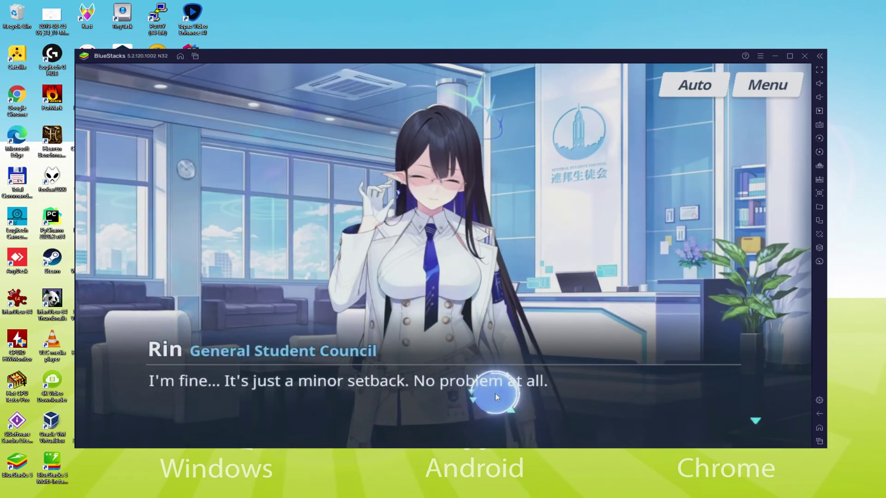
click(560, 406)
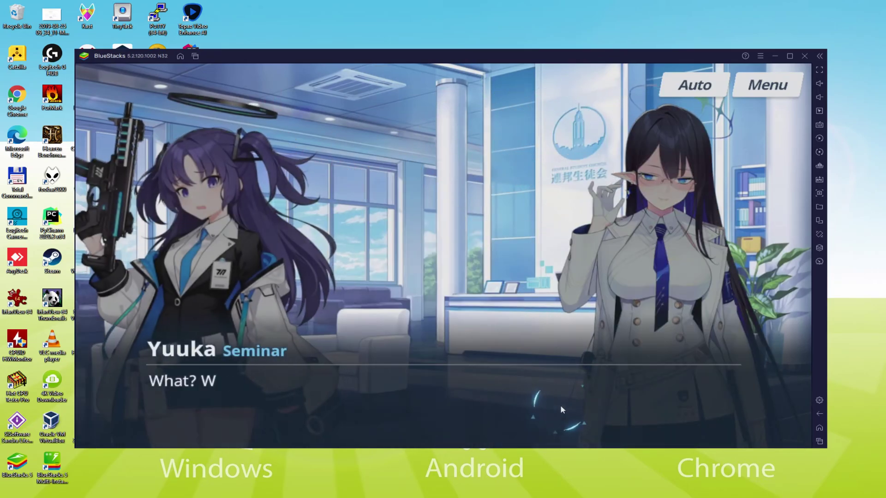
click(560, 405)
click(561, 405)
click(560, 405)
click(561, 405)
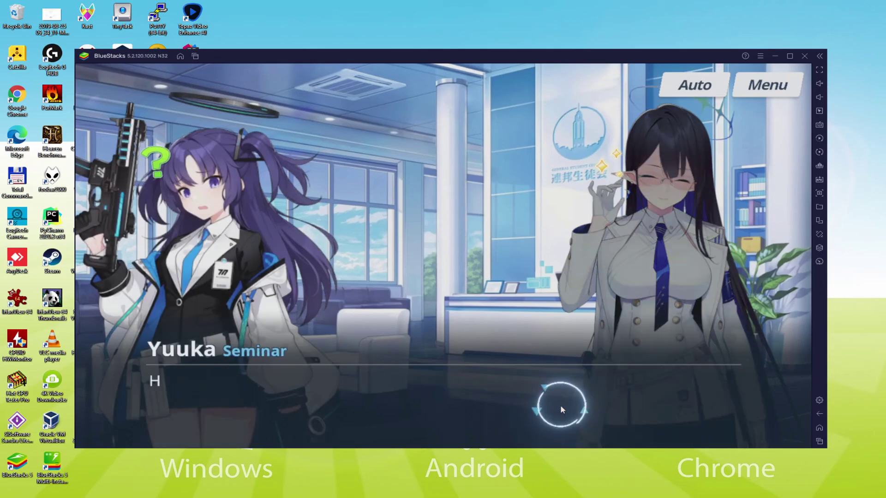
click(560, 405)
click(560, 405)
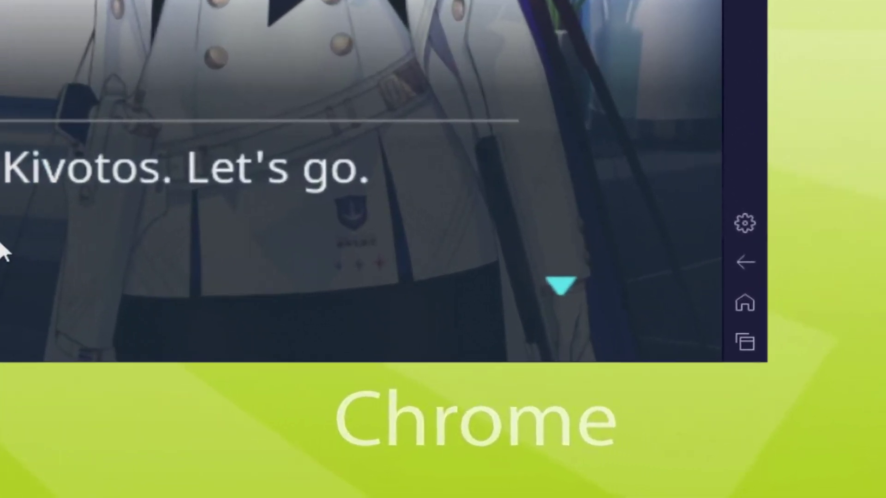
- Advance past Rin's closing lines to the next story scene
click(2, 252)
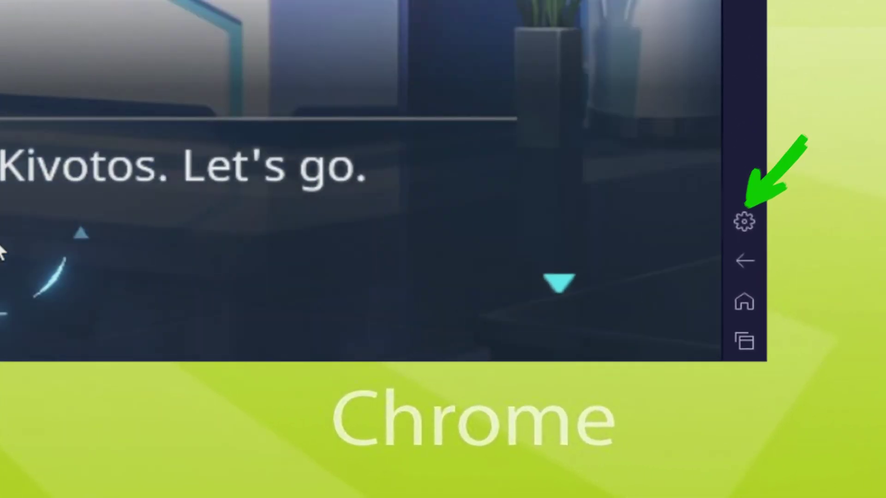
click(2, 252)
click(2, 252)
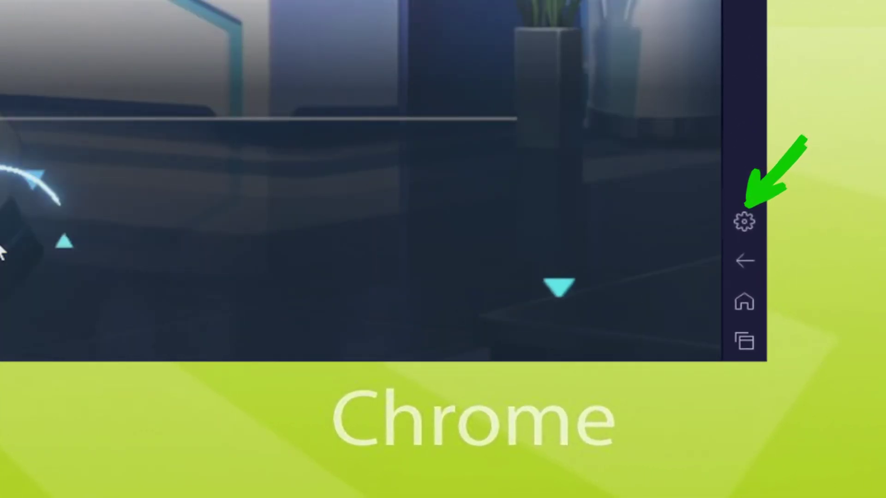
click(23, 252)
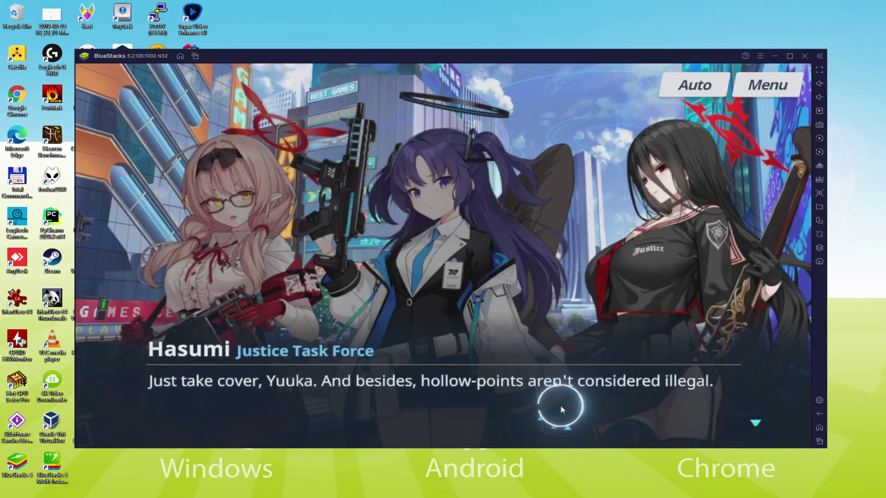
- Read through Hasumi, Chinatsu and Yuuka's street dialogue until the reply choices appear
click(561, 406)
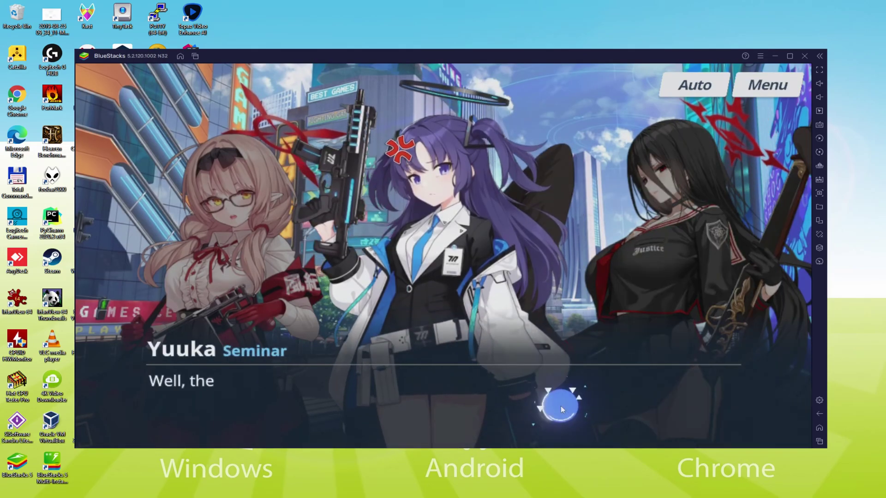
click(561, 406)
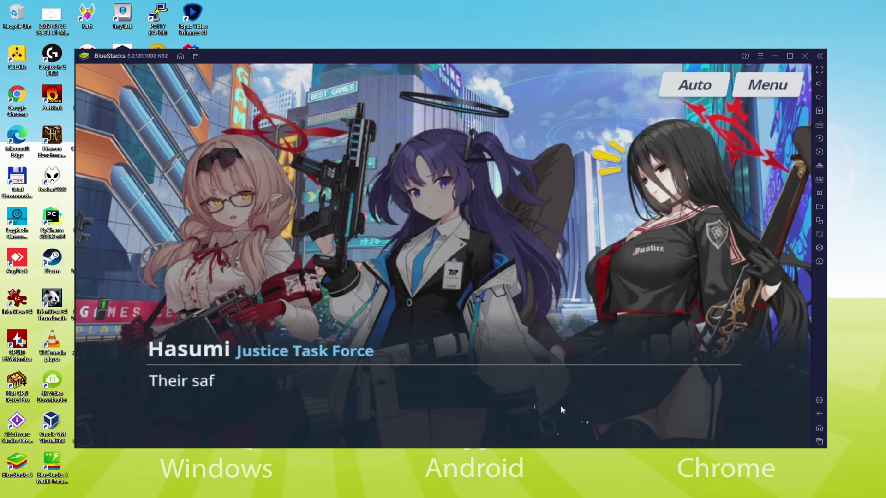
click(561, 405)
click(560, 405)
click(560, 405)
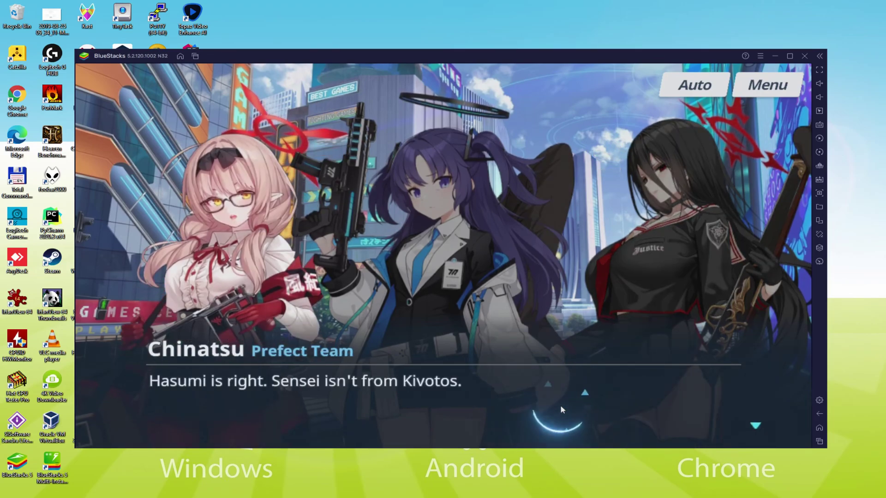
click(560, 405)
click(560, 405)
click(560, 406)
click(561, 405)
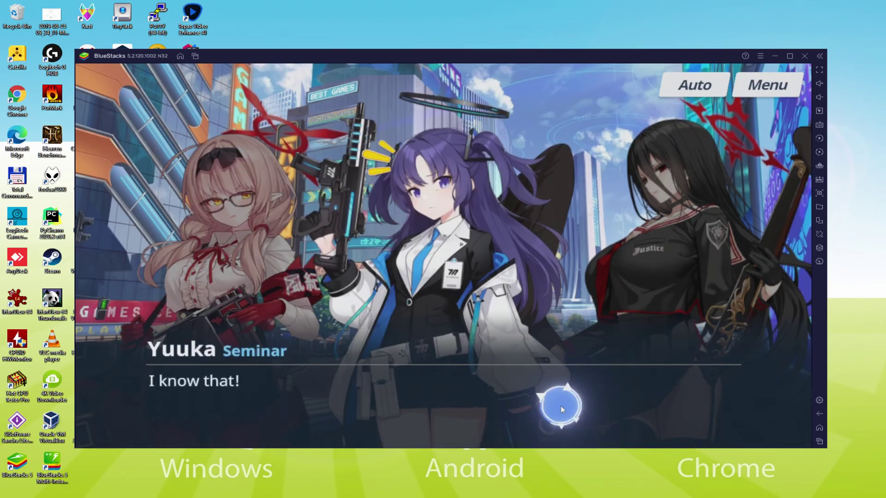
click(560, 406)
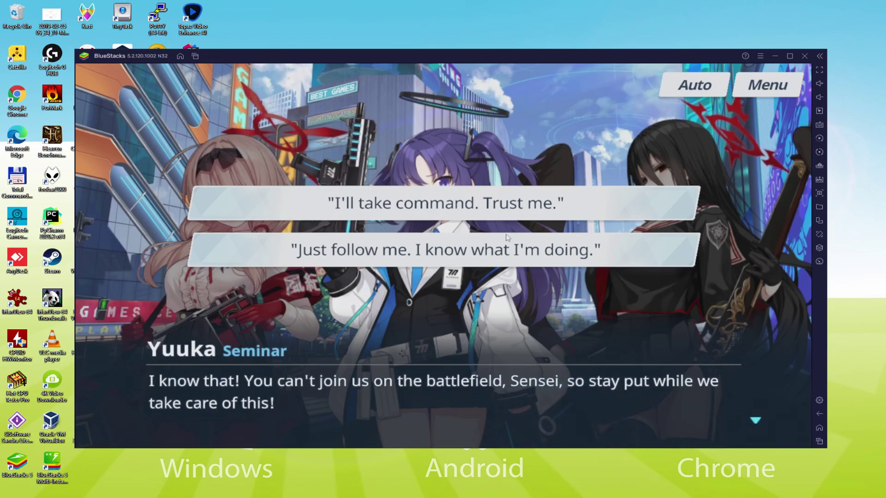
- Answer "I'll take command. Trust me." and follow the dialogue to Yuuka's "Let's go" line
click(470, 251)
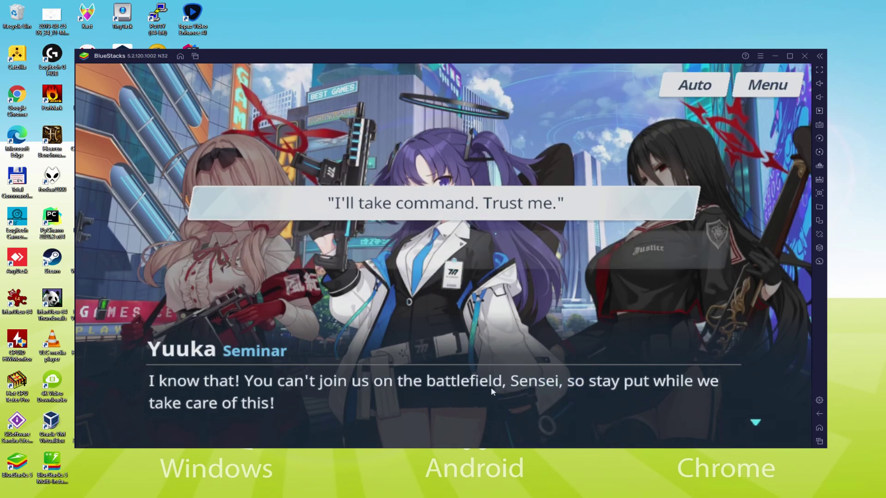
click(502, 410)
click(501, 413)
click(502, 413)
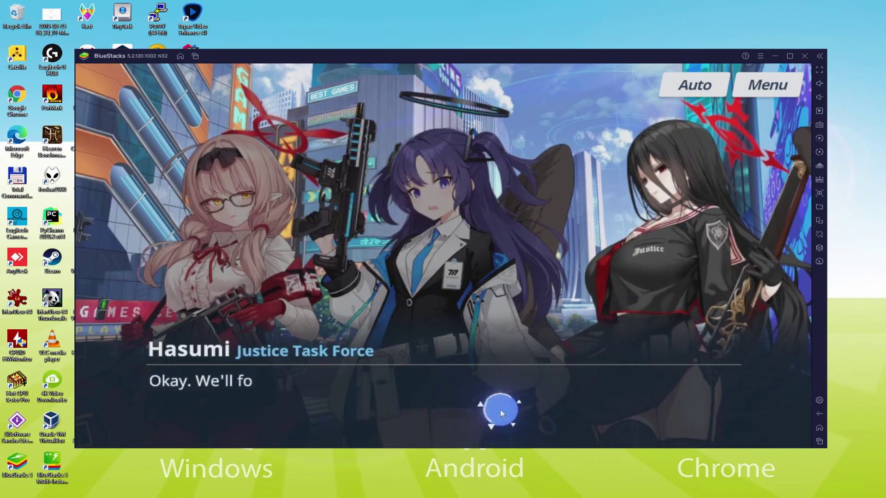
click(502, 412)
click(502, 412)
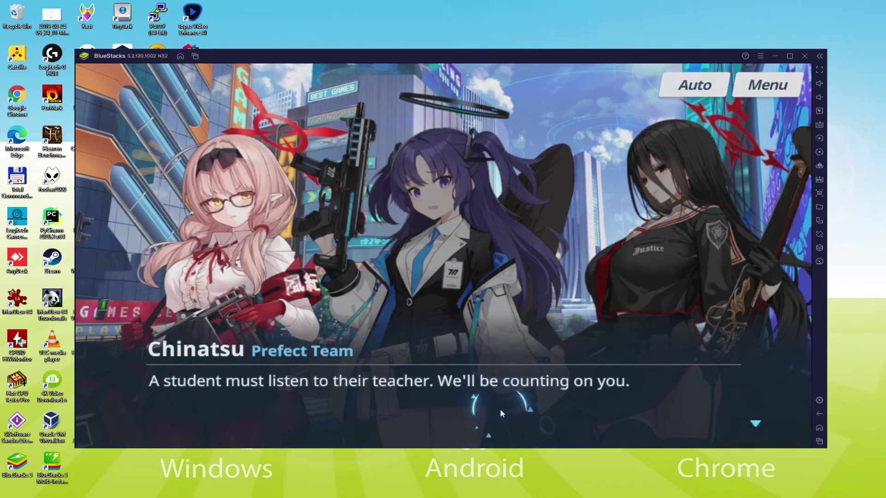
click(502, 413)
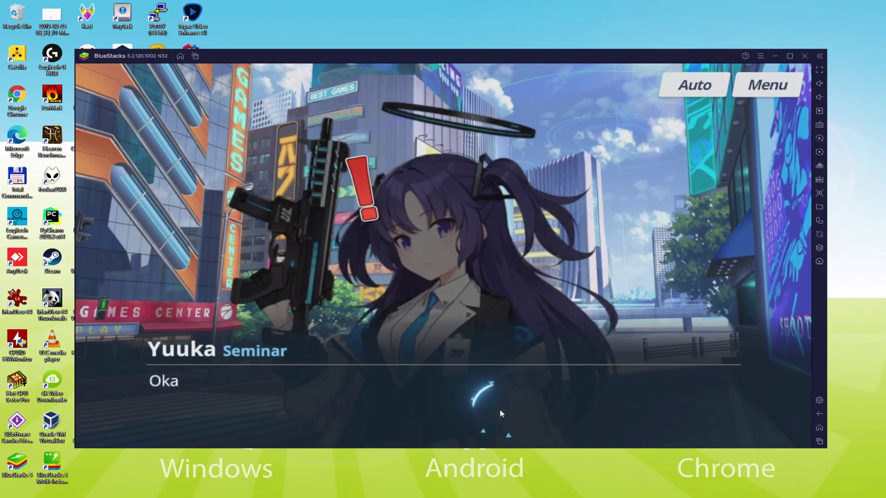
click(501, 413)
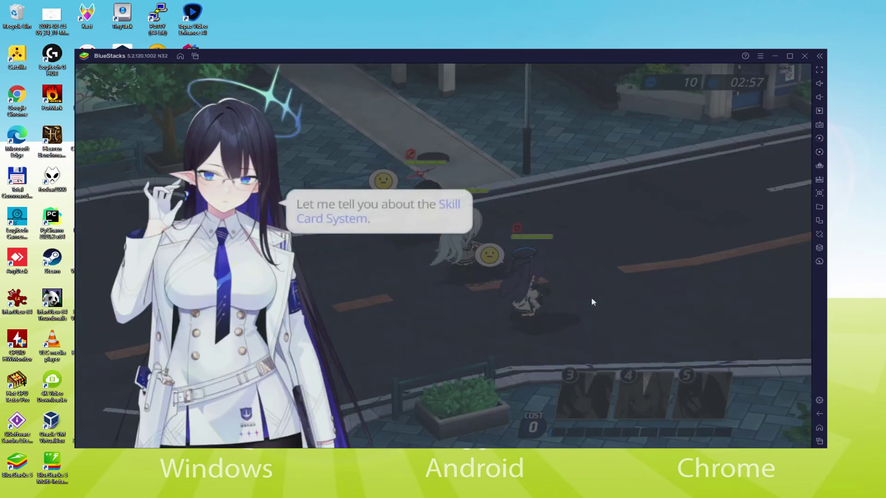
- Go through the EX Skill Cards tutorial messages to reach the skill cards
click(541, 306)
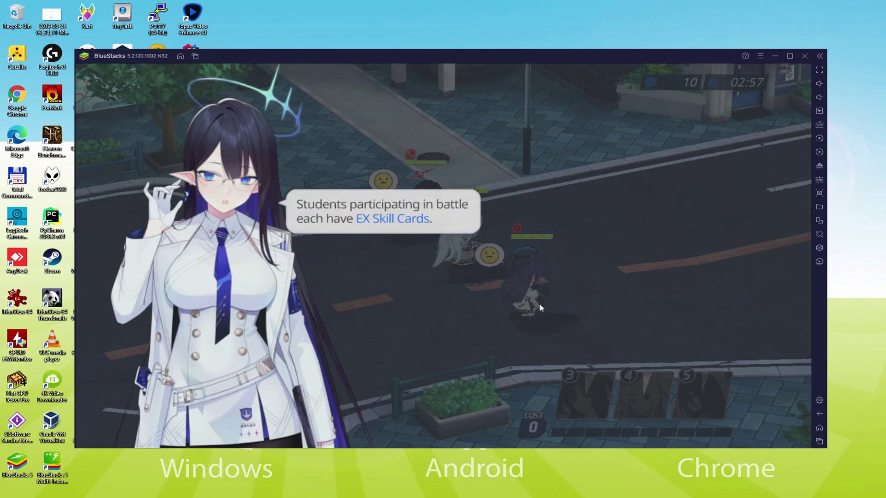
click(541, 306)
click(540, 307)
click(539, 304)
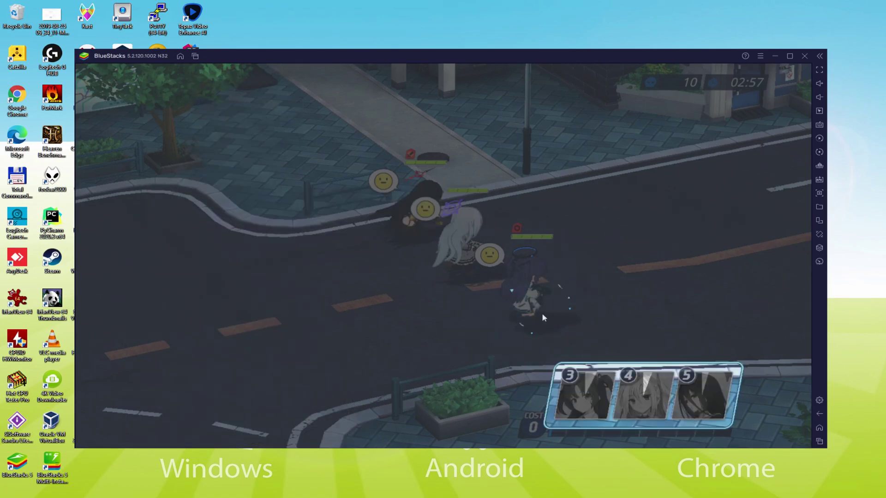